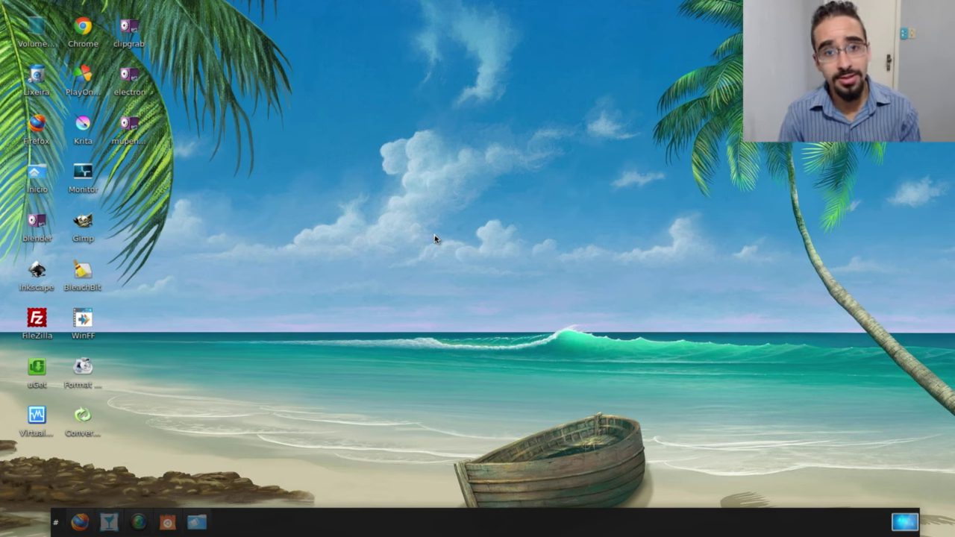
Step: Review the slide about installing BleachBit and check the bleachbit search entry in the Ubuntu software center
left_click(109, 522)
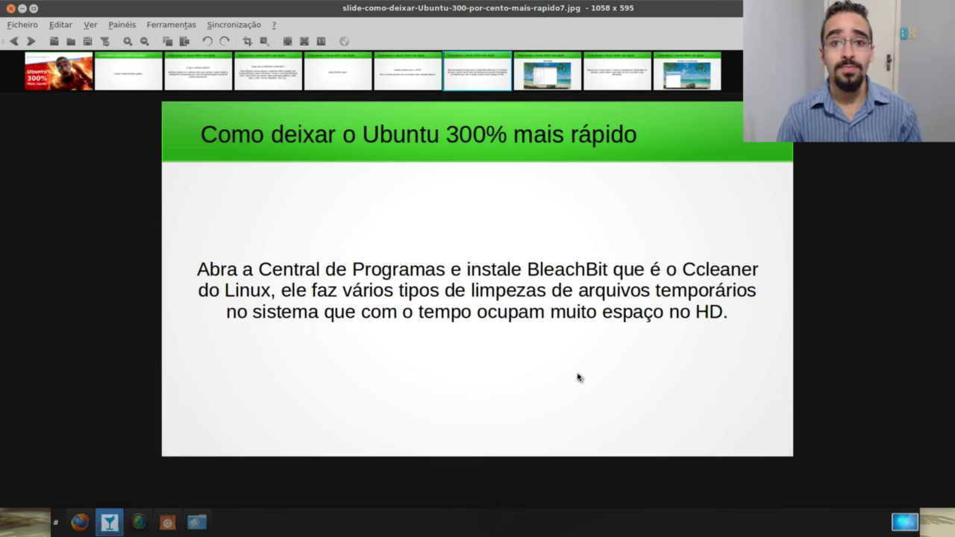
key("Left")
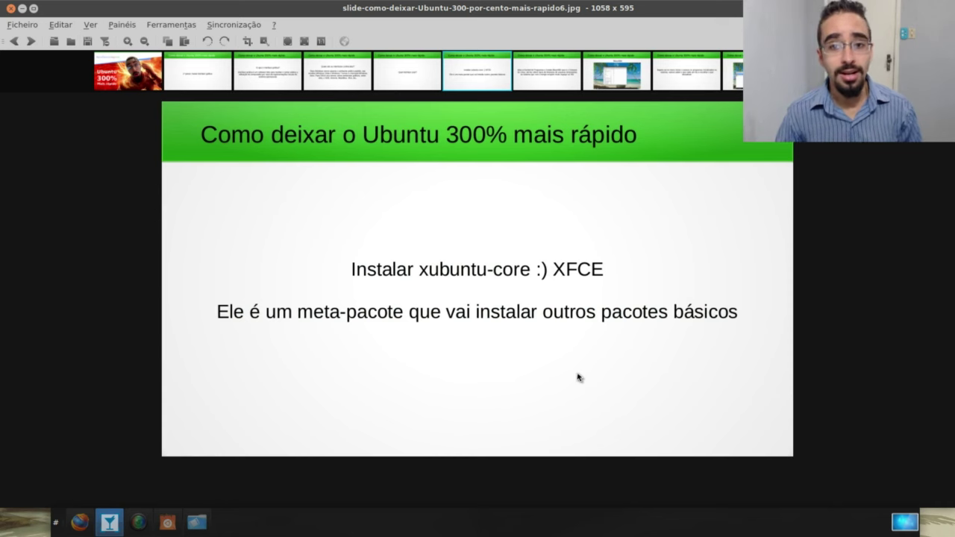
key("Right")
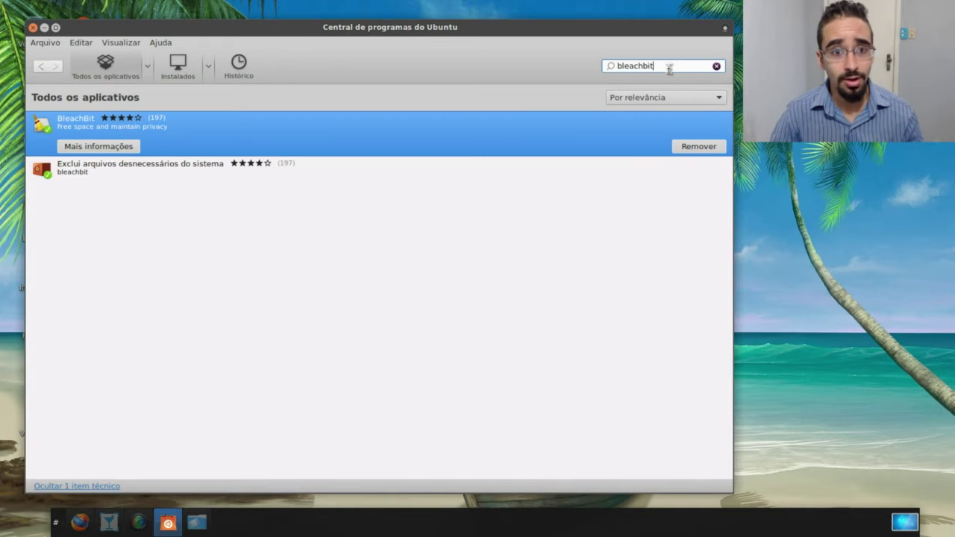
double_click(669, 67)
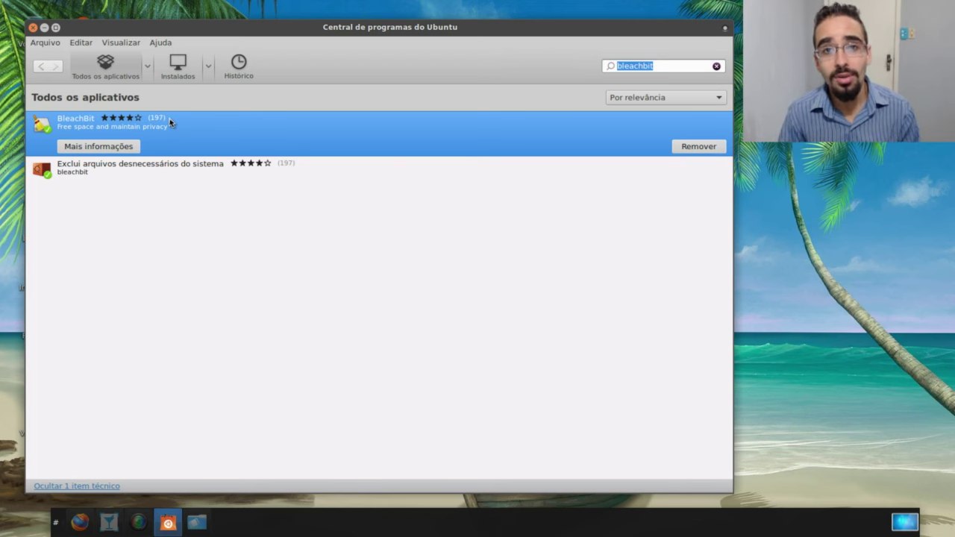
key("ctrl+q")
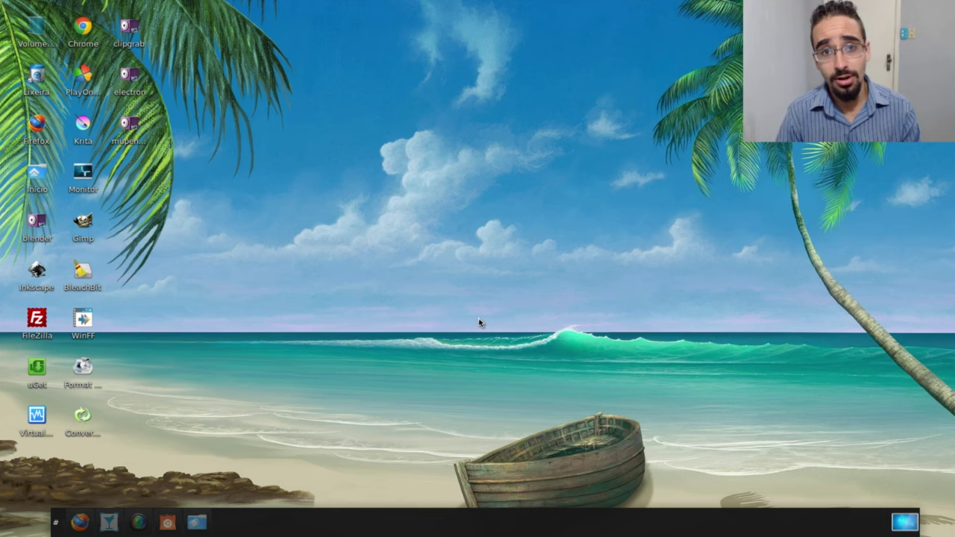
Step: Find BleachBit (as root) among the installed applications and place its launcher on the desktop beneath the mupen icon
key("super")
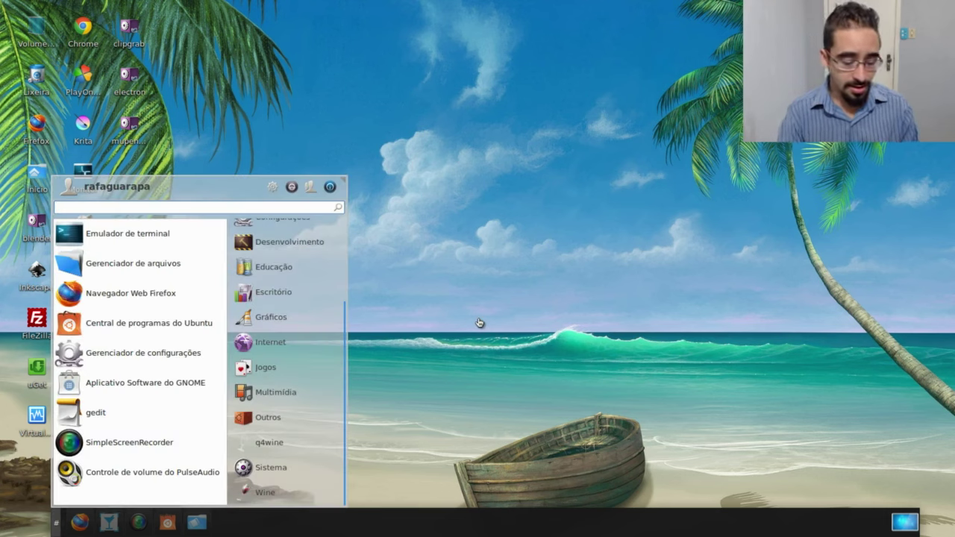
type("bleach")
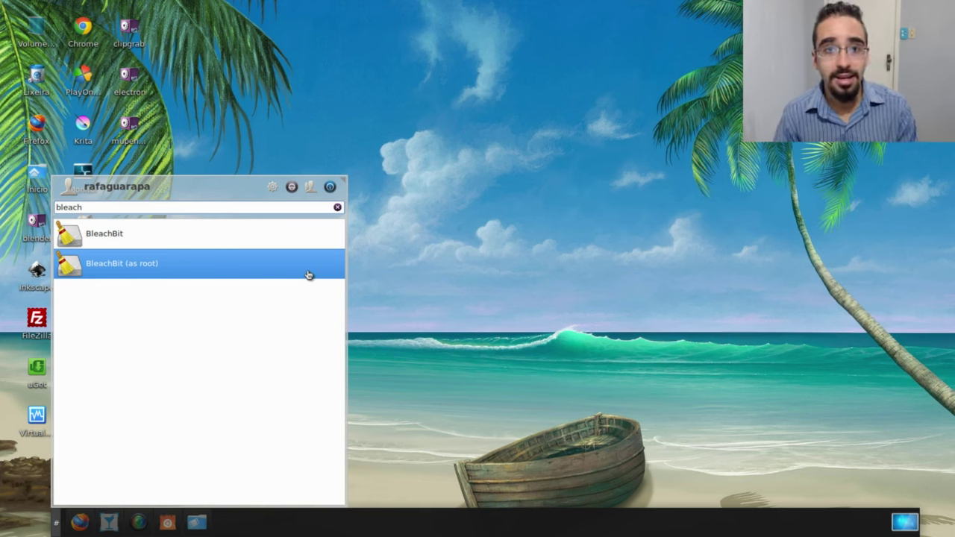
left_click_drag(252, 268, 502, 284)
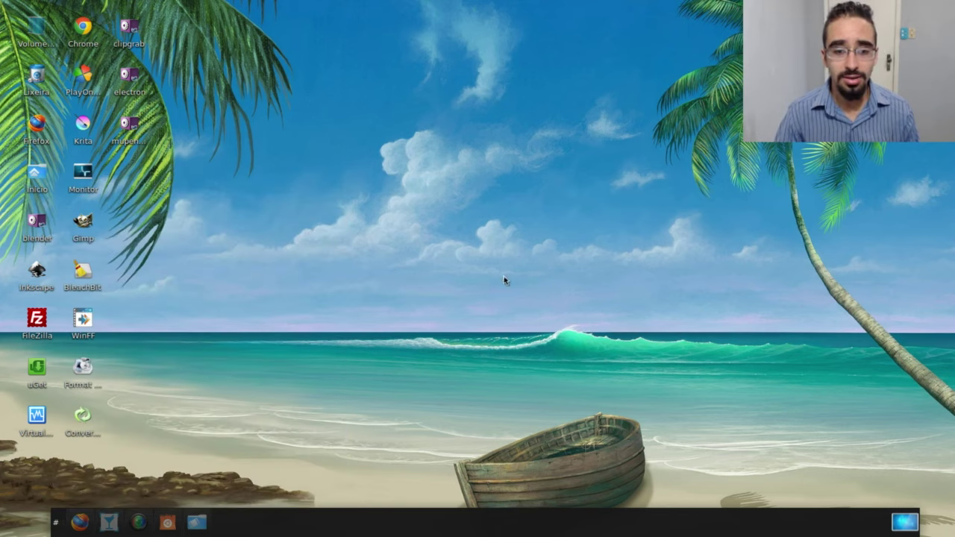
left_click_drag(41, 469, 133, 179)
Step: Launch BleachBit (as root) from the desktop, marking the launcher as executable and entering the administrator password
double_click(129, 175)
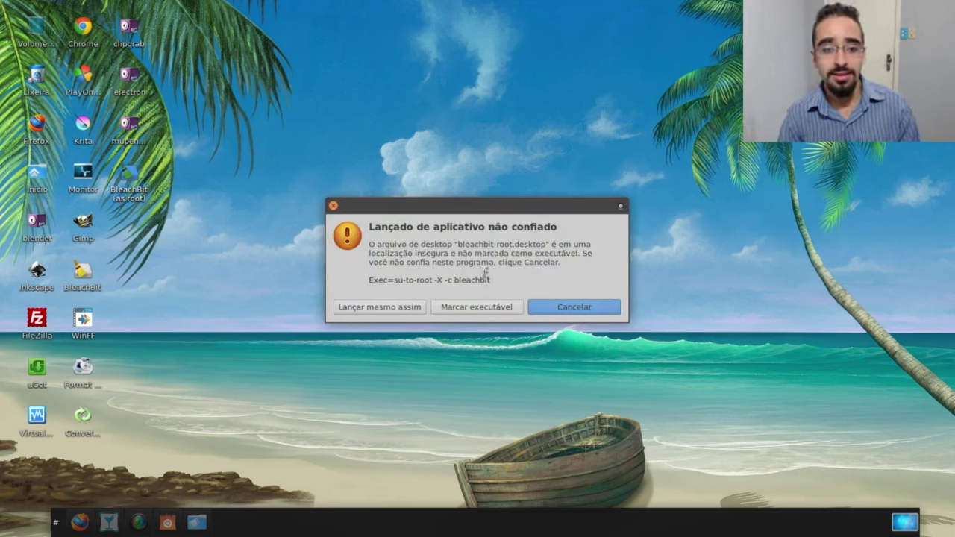
left_click(485, 312)
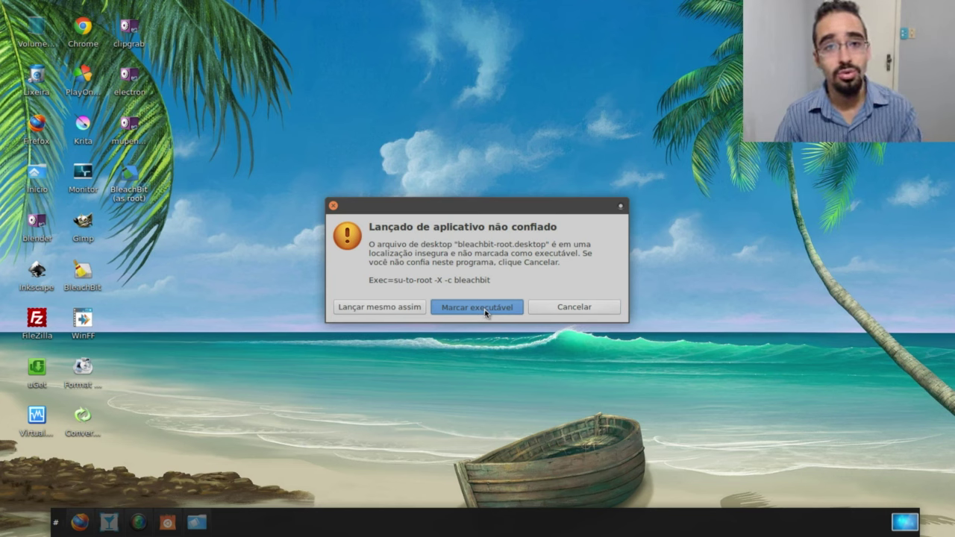
left_click(485, 309)
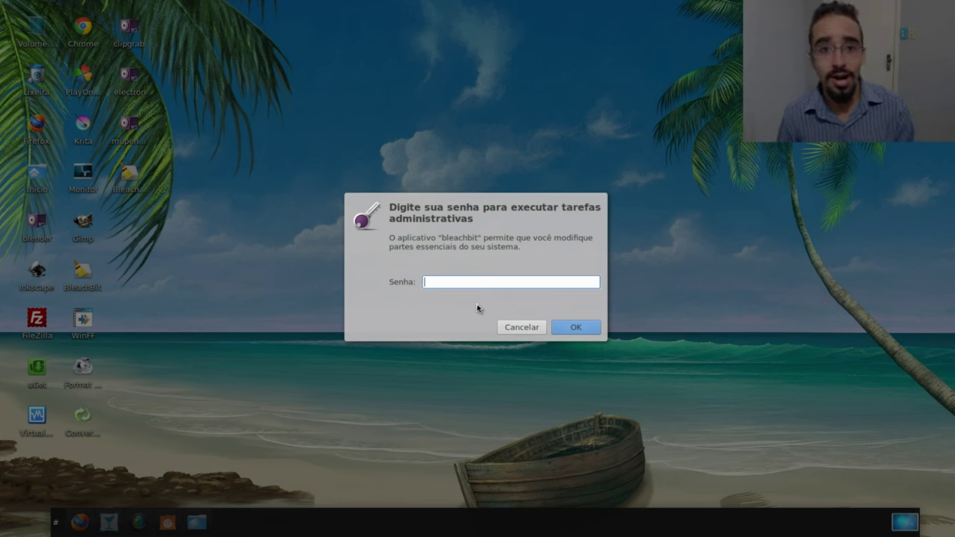
type("••••••••••")
left_click(575, 326)
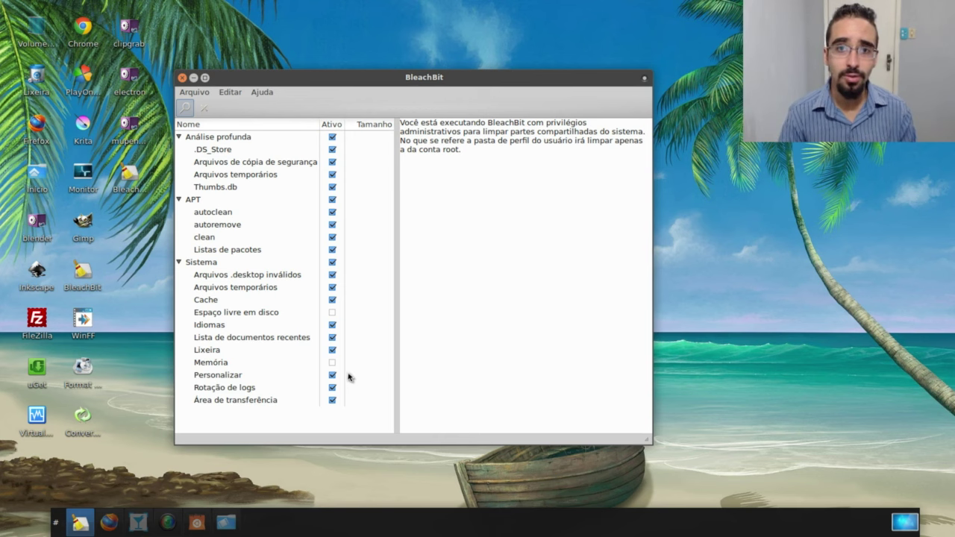
Step: Preview the selected root cleaning operations, permanently delete the listed files, and close BleachBit
left_click(186, 108)
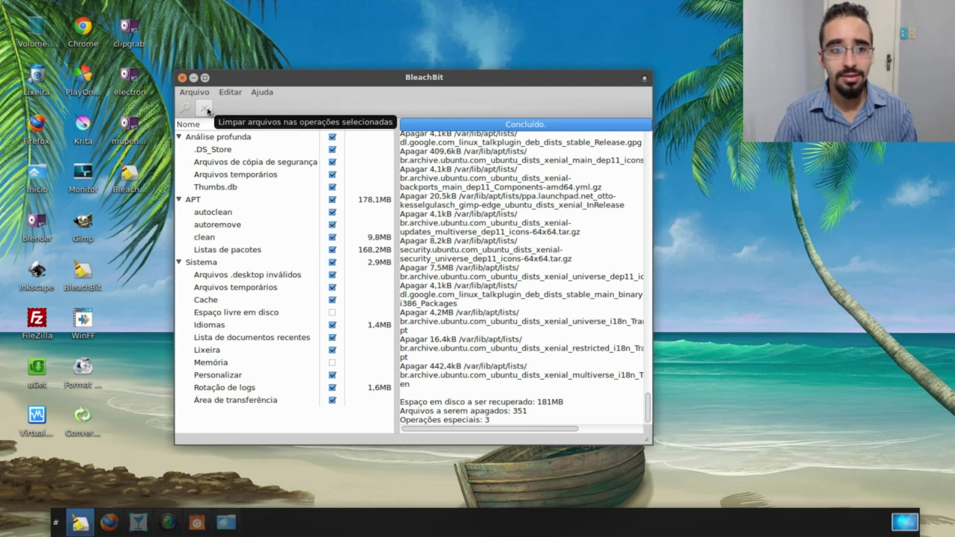
left_click(205, 108)
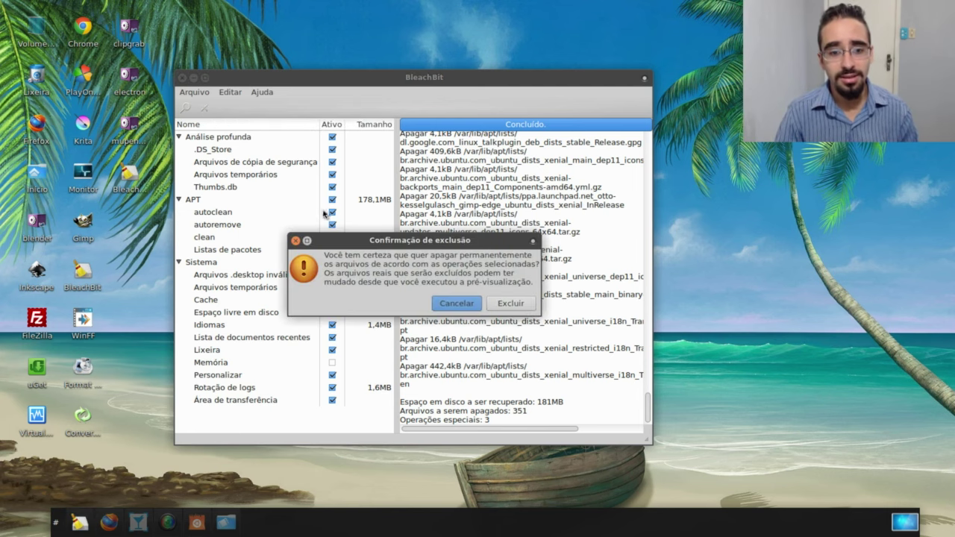
left_click(511, 303)
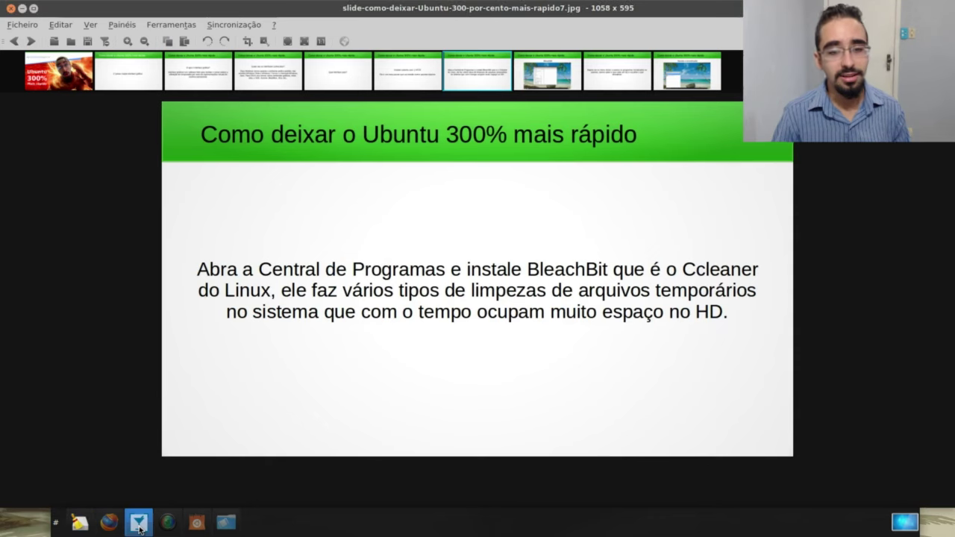
left_click(138, 523)
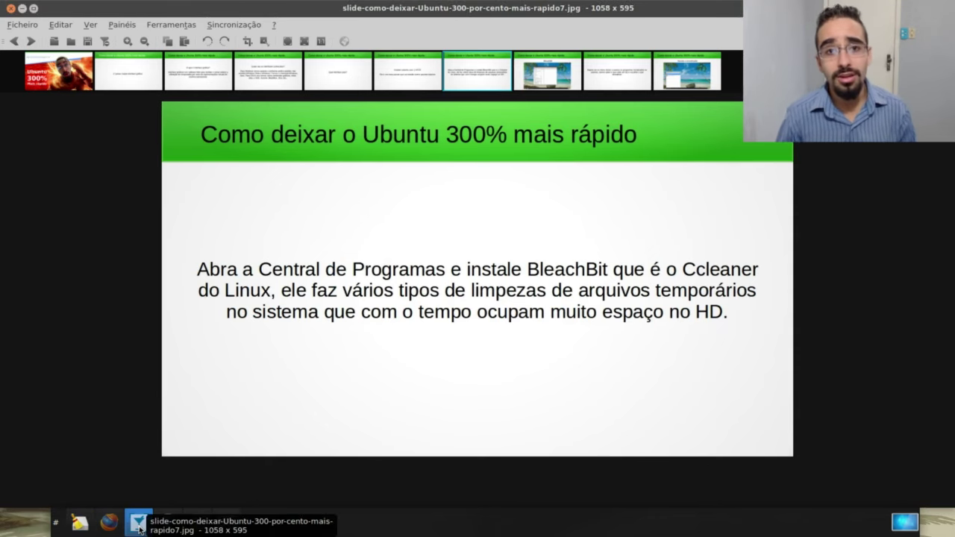
left_click(138, 522)
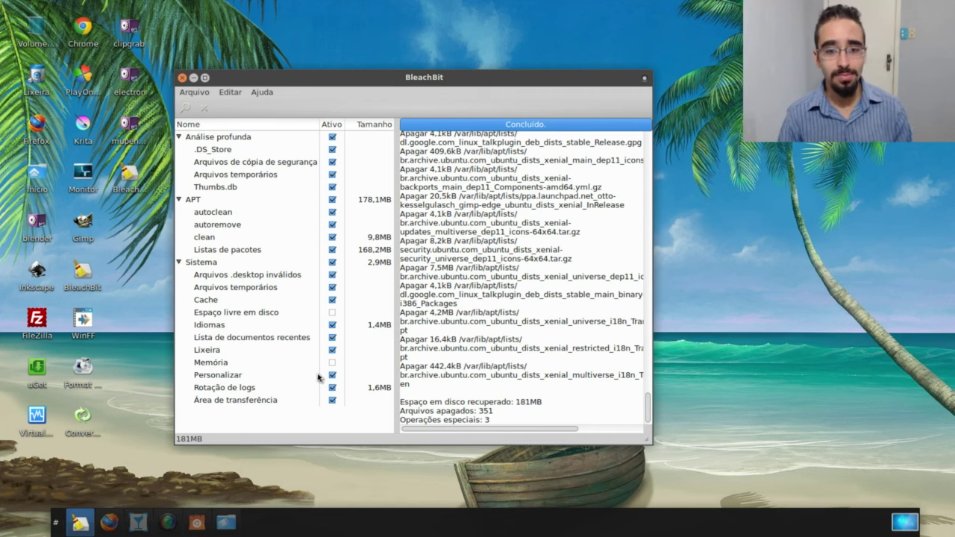
left_click(182, 78)
Step: Open the regular, non-root BleachBit from its desktop launcher
left_click(128, 176)
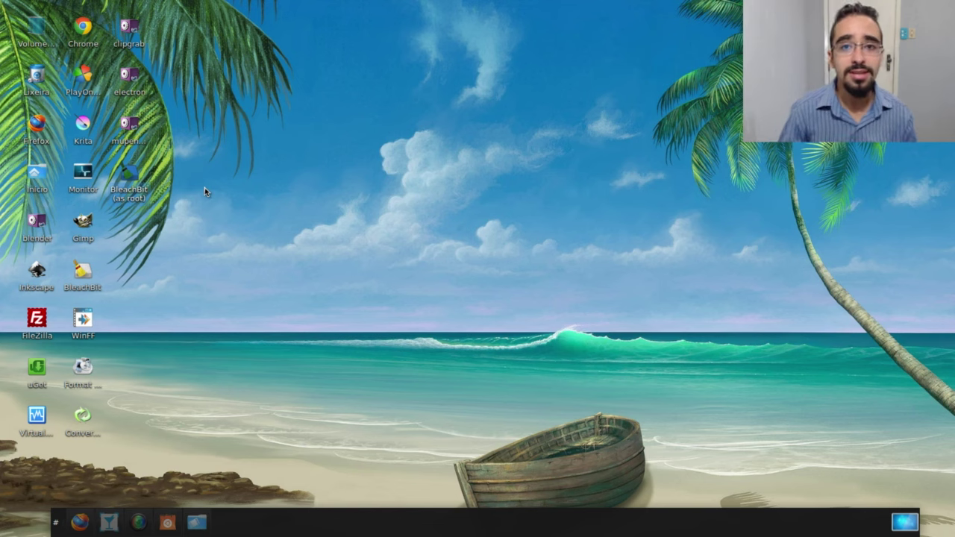
left_click(205, 187)
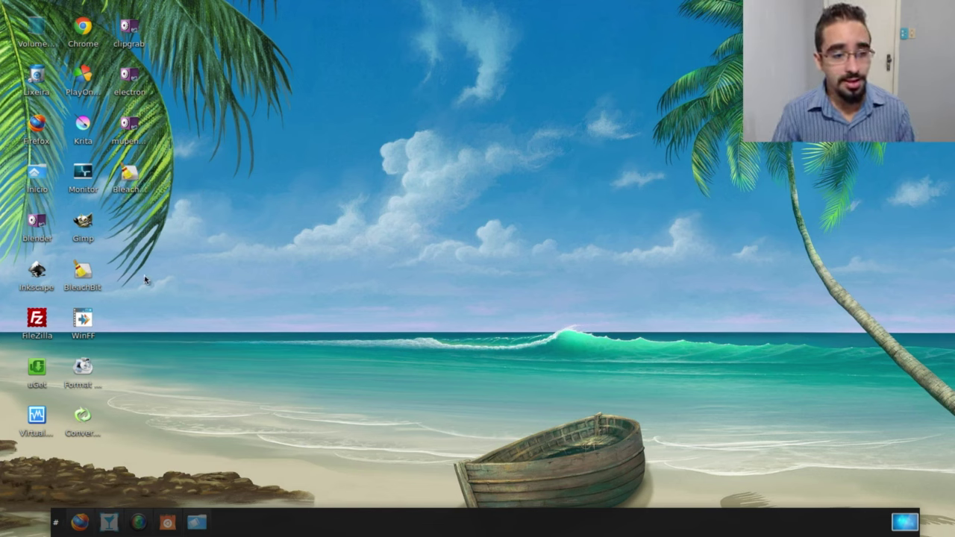
double_click(82, 275)
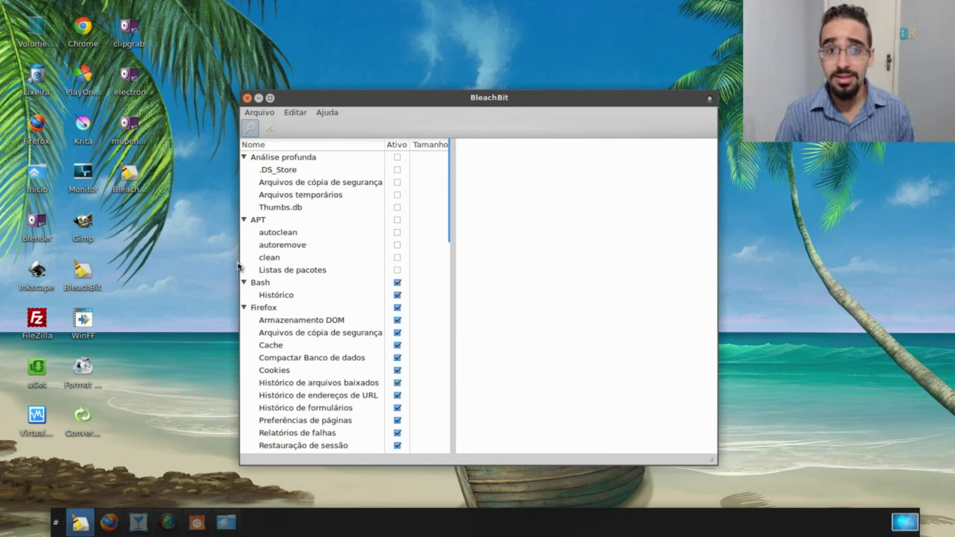
Step: Look through the user-level cleaning options down to X11 and preview the files the enabled operations would remove
left_click_drag(452, 241, 456, 272)
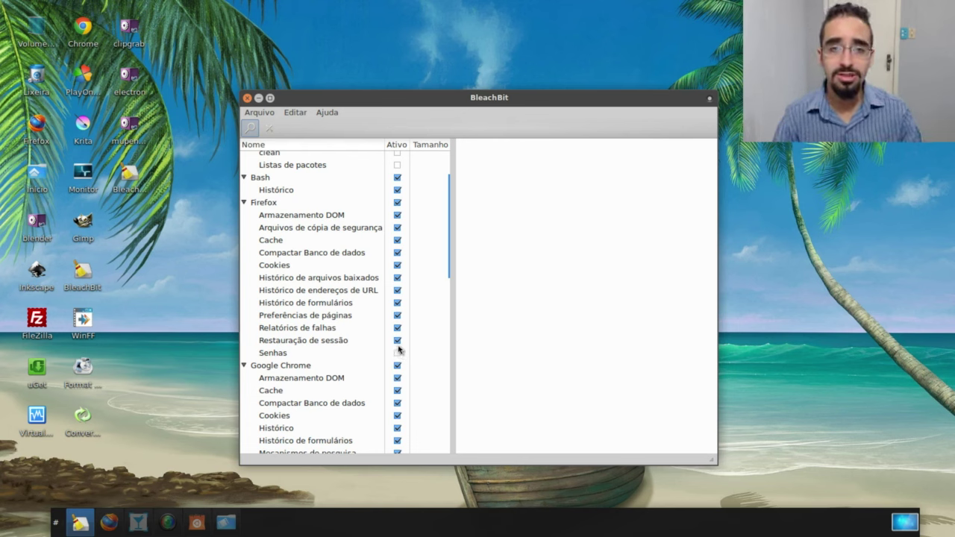
left_click_drag(453, 256, 454, 309)
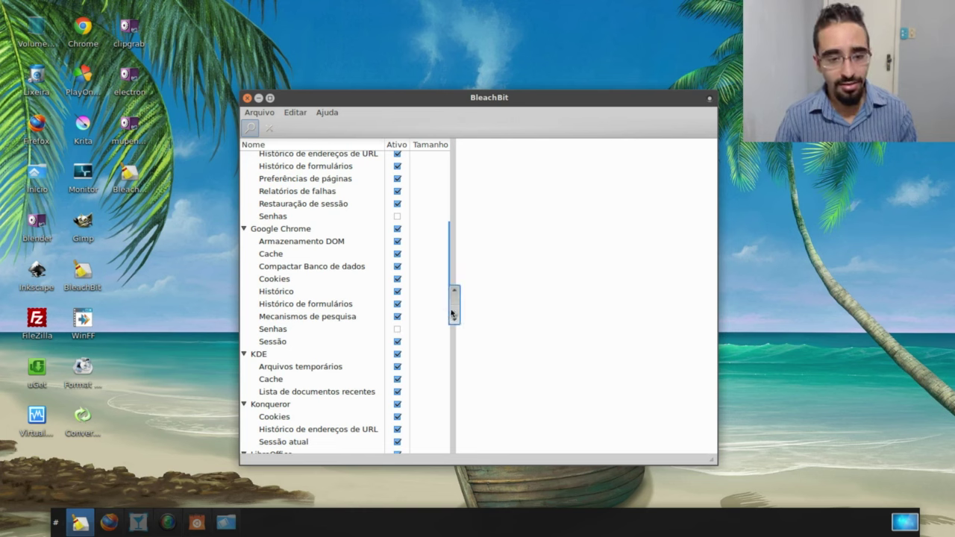
left_click_drag(452, 314, 453, 396)
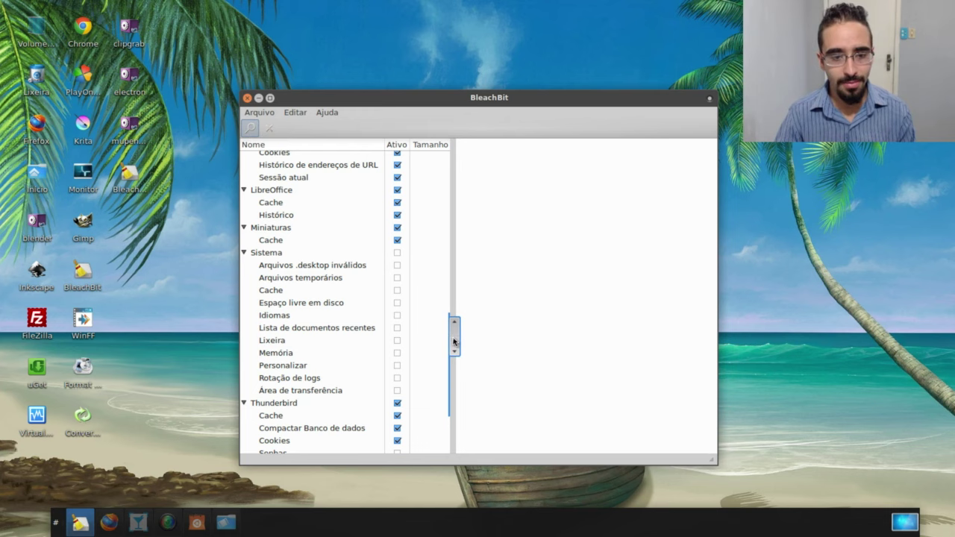
left_click_drag(453, 341, 457, 371)
scroll(457, 372, "down", 2)
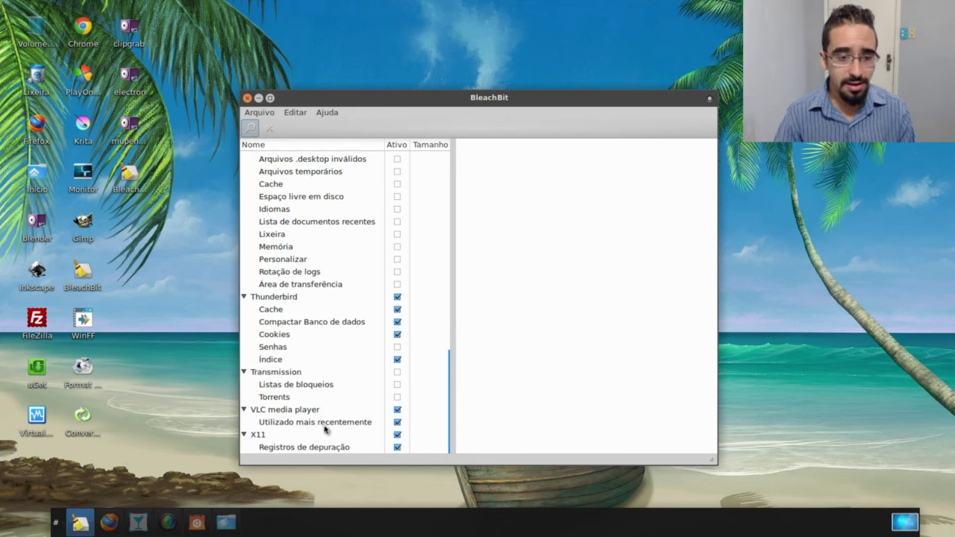
left_click_drag(453, 426, 472, 212)
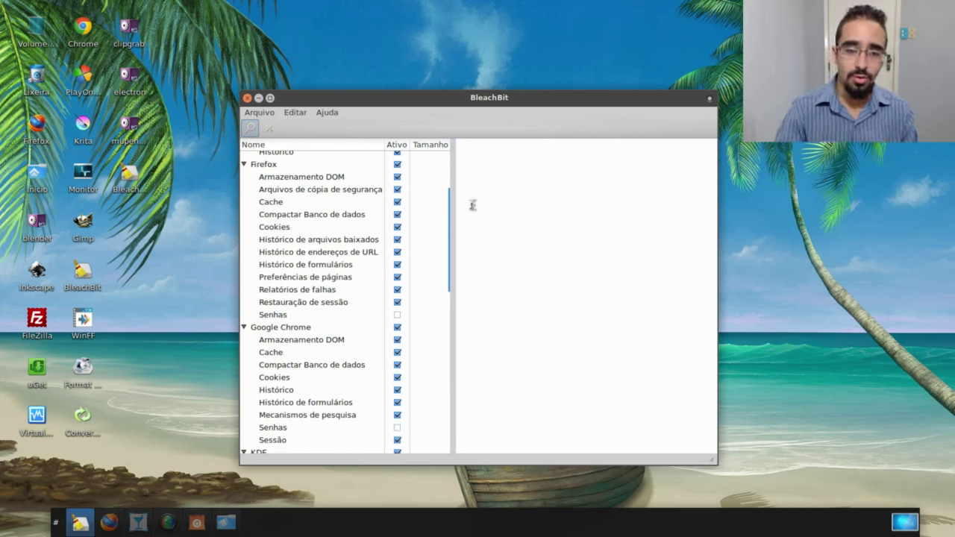
left_click(250, 128)
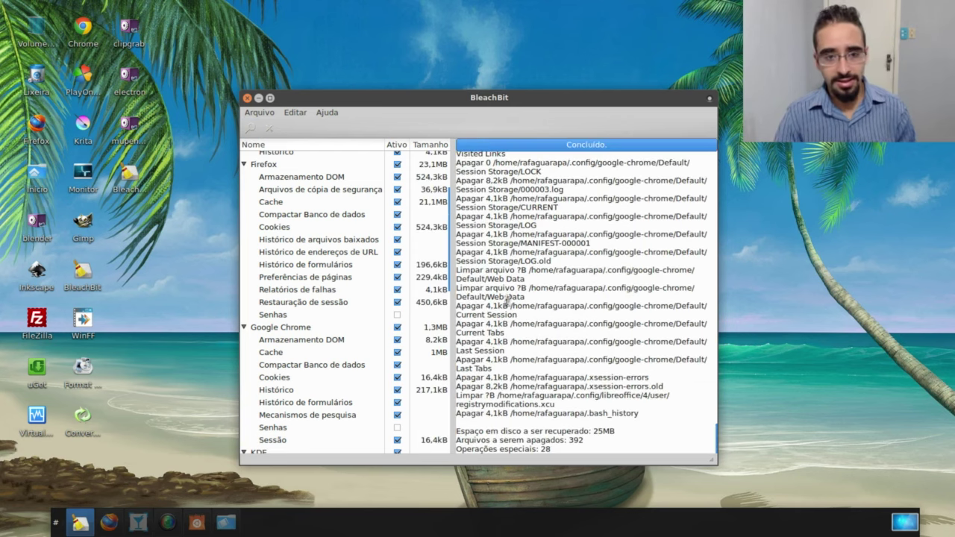
Step: Check the size per item for the Firefox, Bash and APT entries, and permanently delete the previewed files
left_click_drag(455, 209, 458, 190)
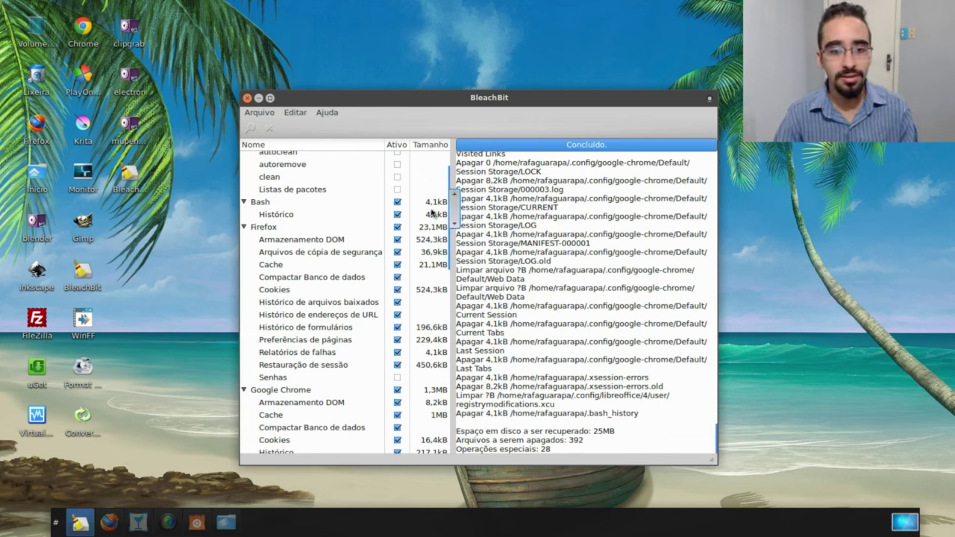
left_click_drag(454, 200, 453, 164)
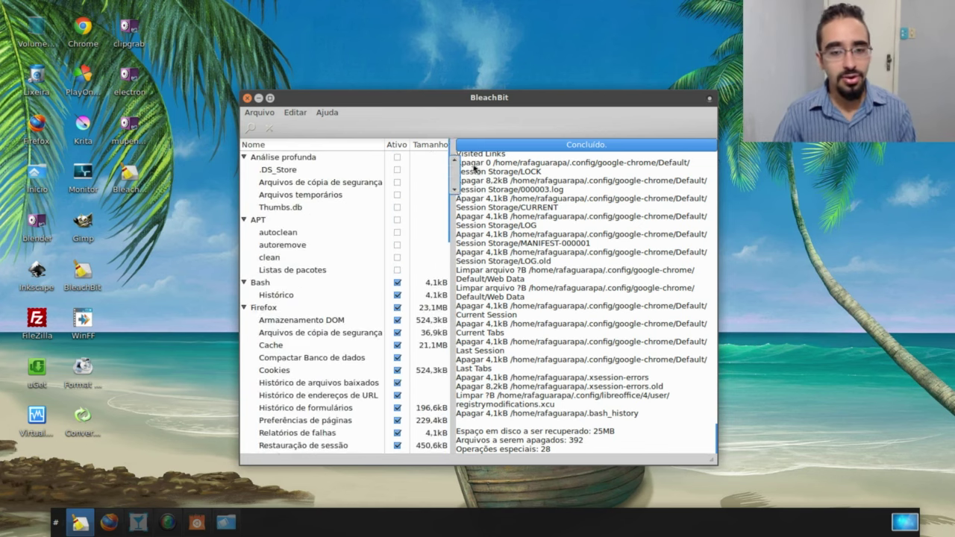
left_click(272, 130)
left_click(564, 332)
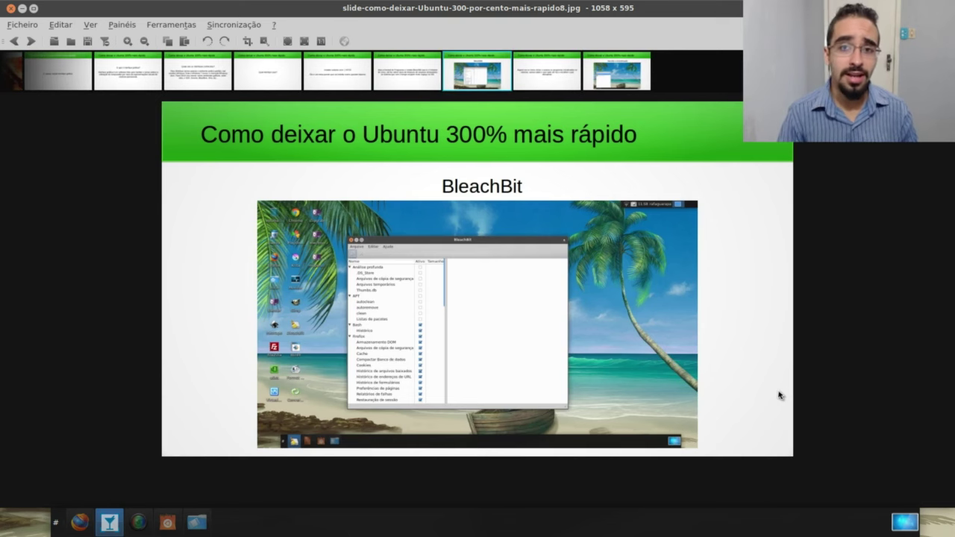
Step: Disable the automatic start of the print queue applet (Miniaplicativo da fila de impressão) in the Sessão e Inicialização settings
key("Right")
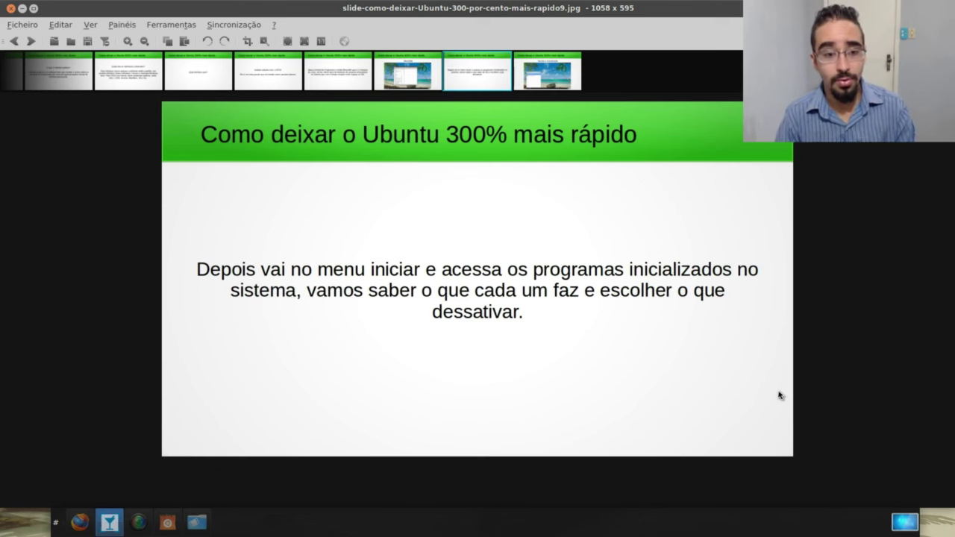
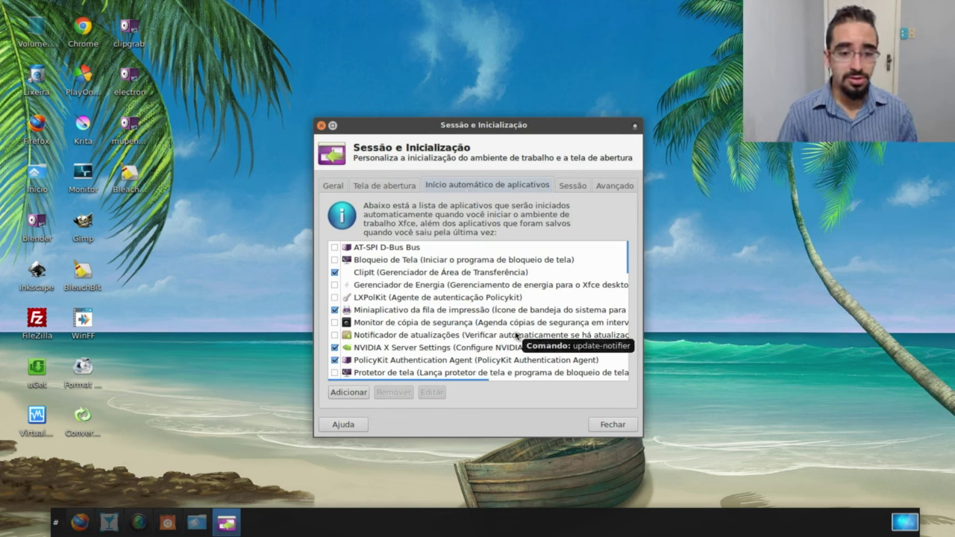
scroll(571, 339, "down", 2)
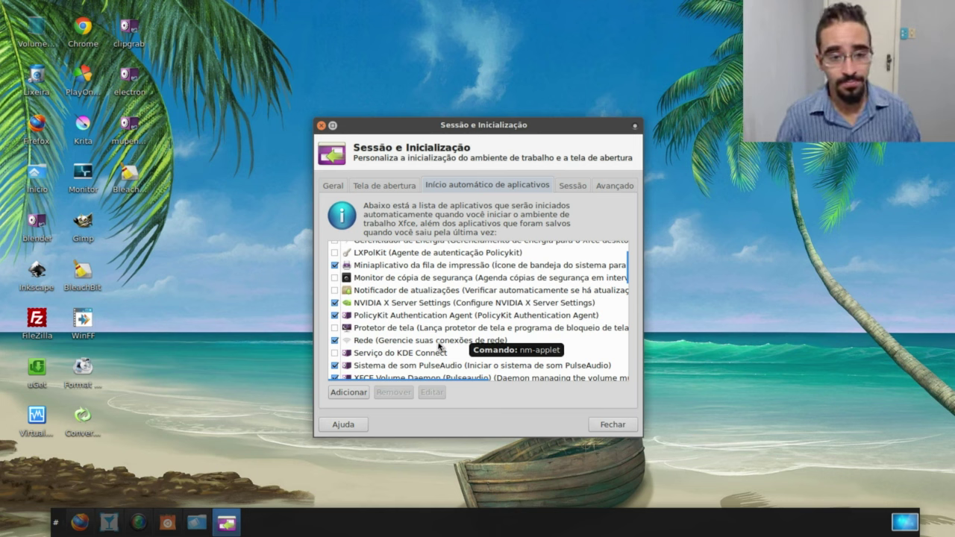
scroll(440, 347, "down", 3)
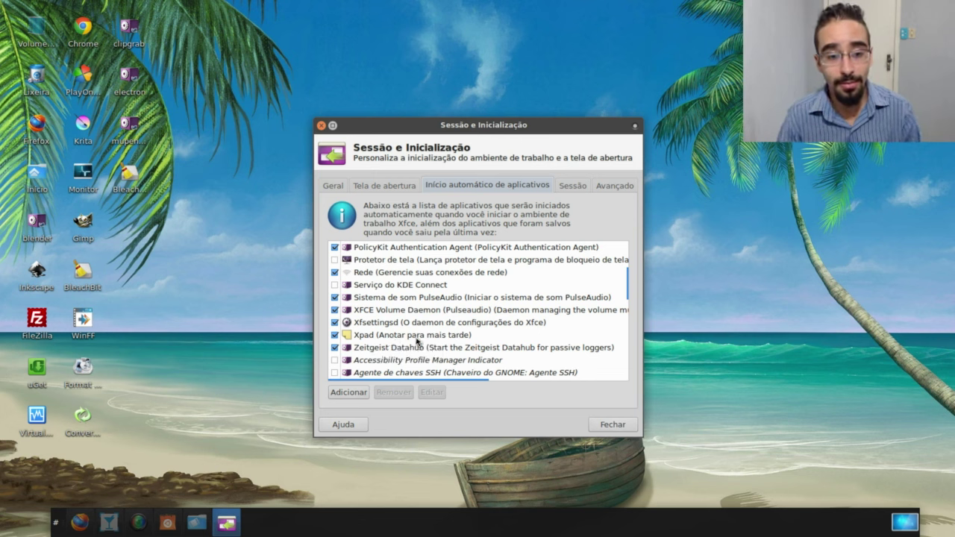
scroll(424, 329, "up", 5)
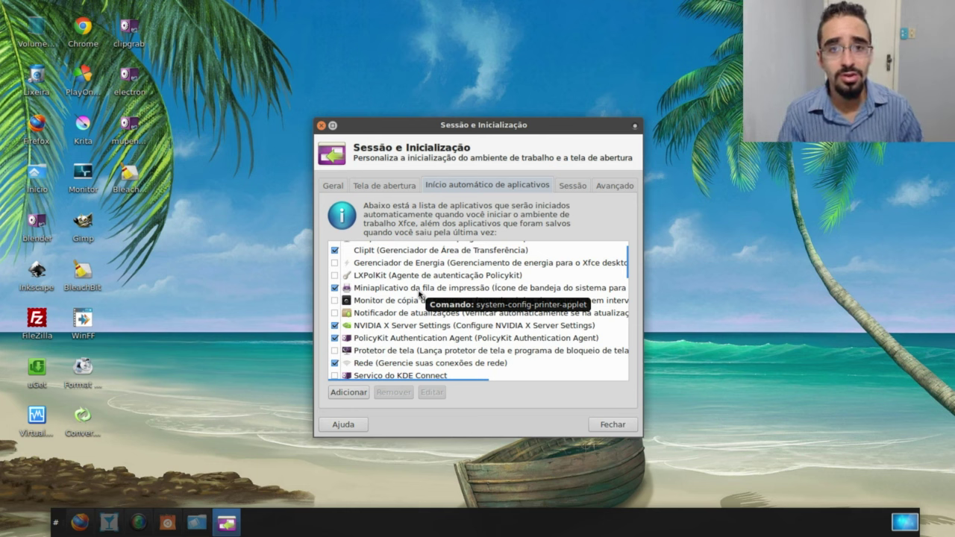
left_click(335, 288)
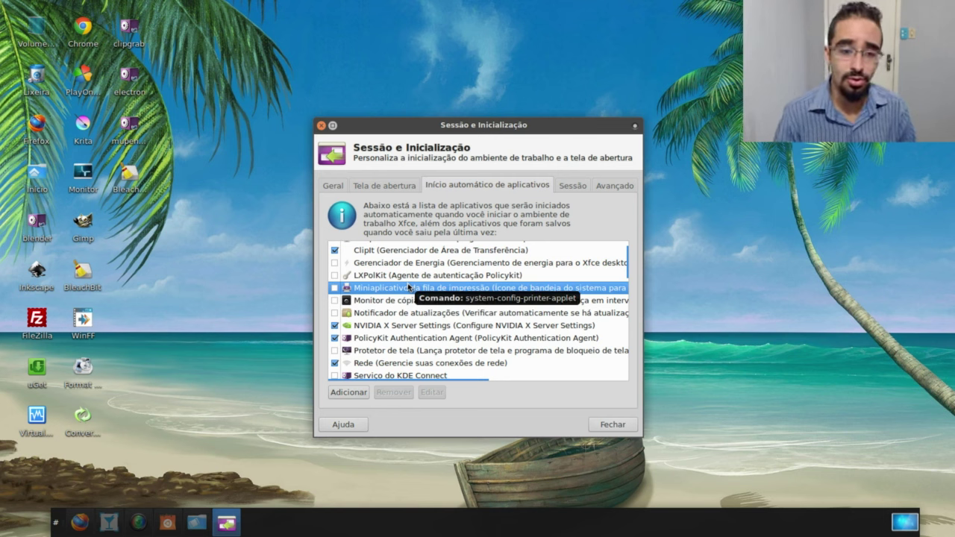
Step: Select the Notificador de atualizações startup entry and widen the settings window to read its full description
scroll(408, 288, "up", 1)
left_click(397, 335)
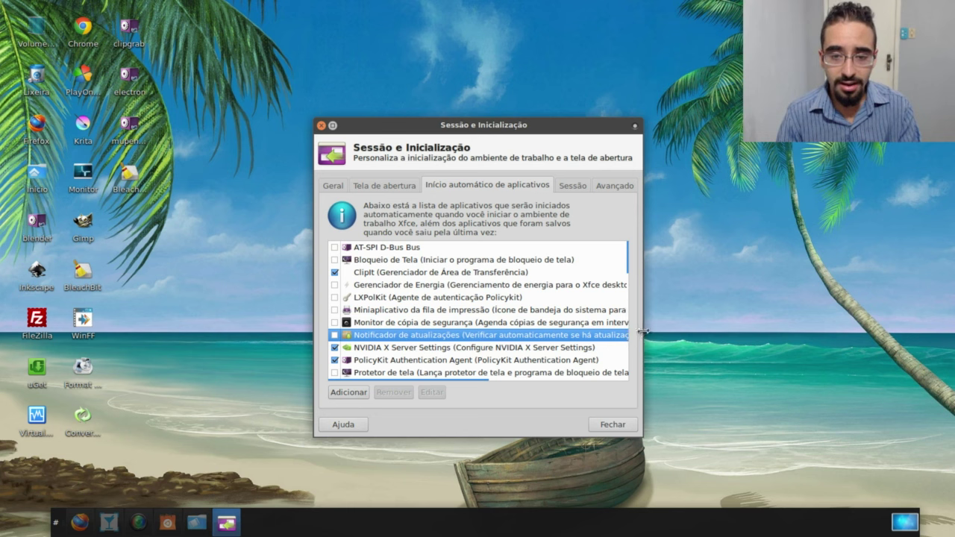
left_click_drag(640, 330, 725, 326)
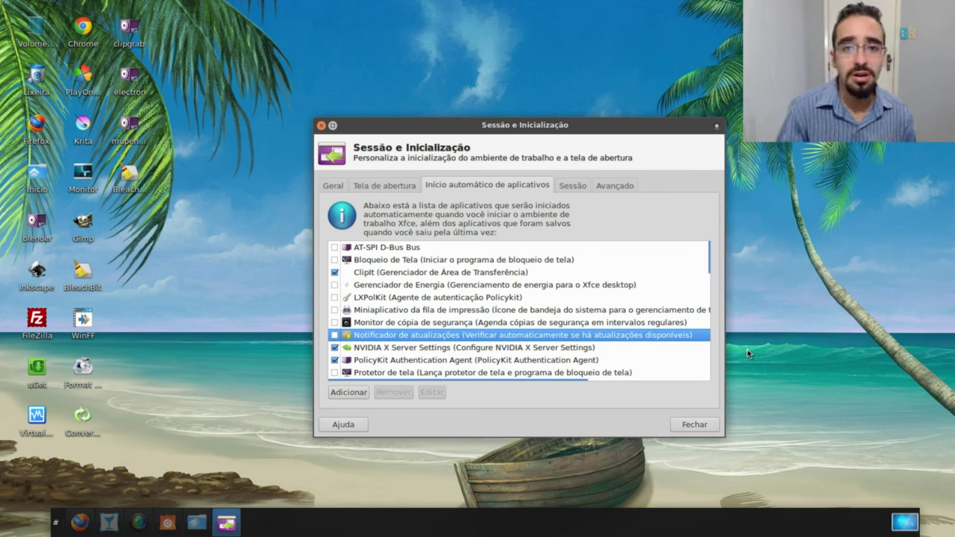
Step: Search the applications menu for "atuali" and add the Atualizador de programas launcher to the desktop
key("super")
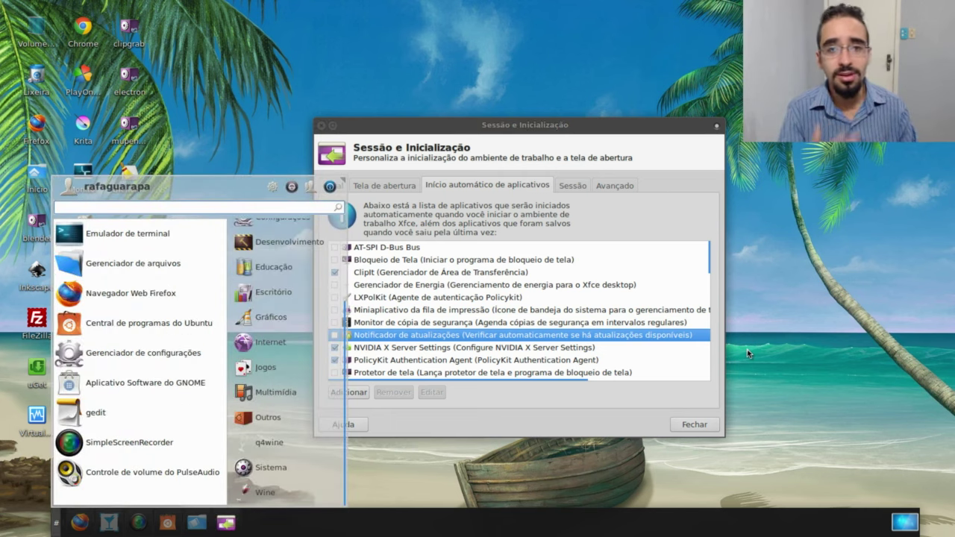
type("atuali")
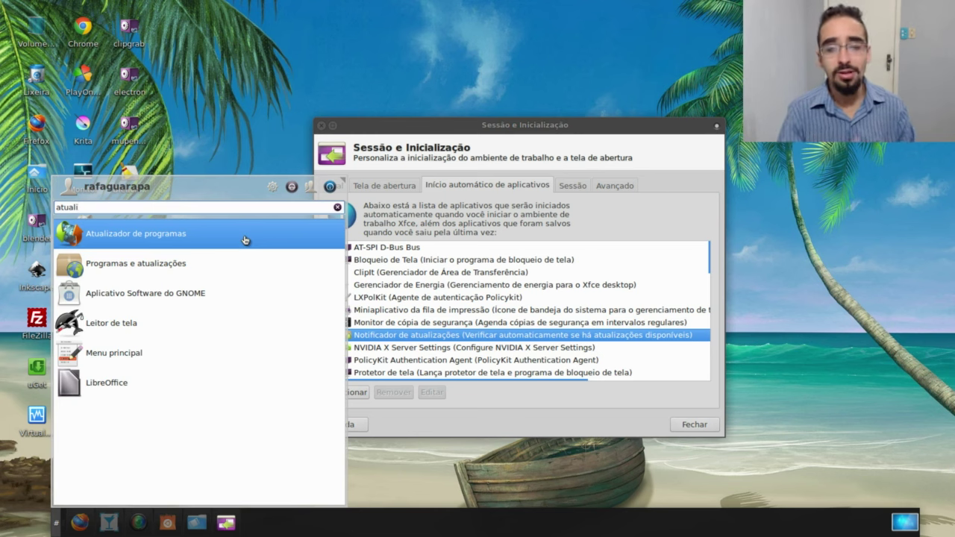
left_click_drag(245, 239, 251, 190)
left_click_drag(36, 466, 166, 225)
left_click(165, 225)
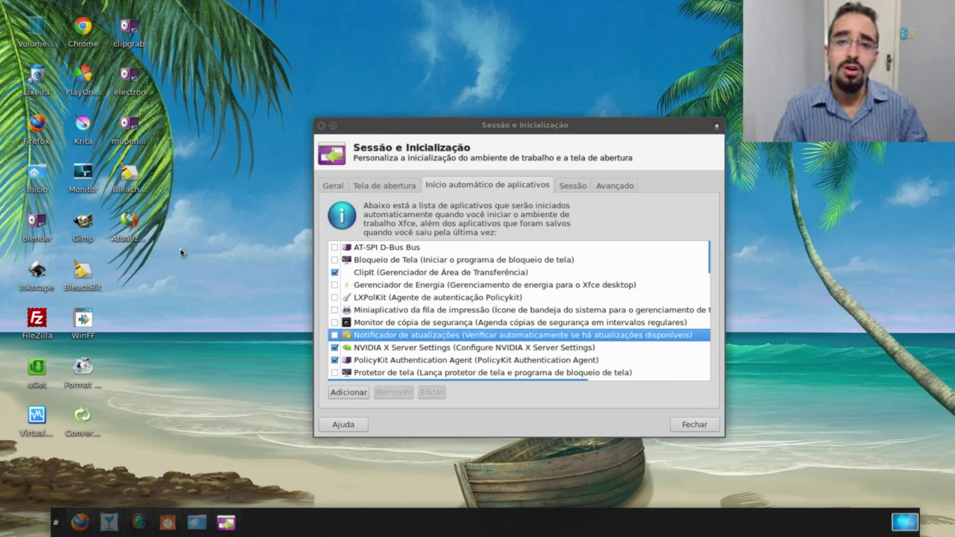
Step: Reposition the Sessão e Inicialização window and examine the NVIDIA X Server Settings and PolicyKit Authentication Agent startup entries
left_click_drag(454, 127, 379, 125)
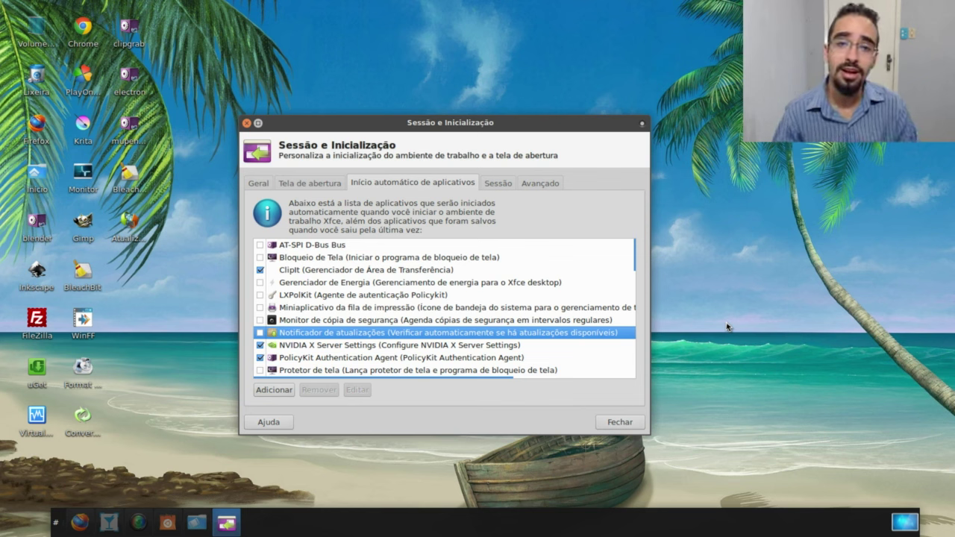
scroll(350, 326, "down", 3)
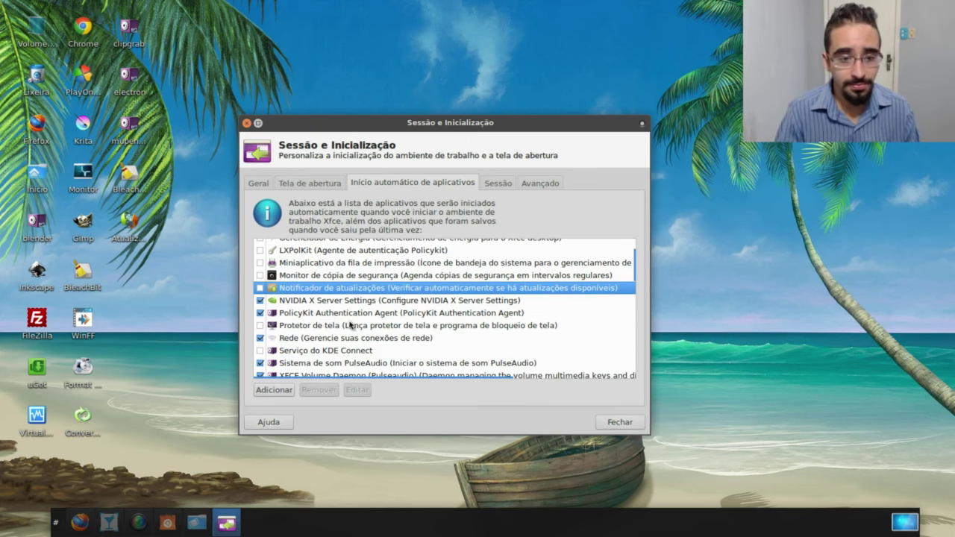
left_click(349, 301)
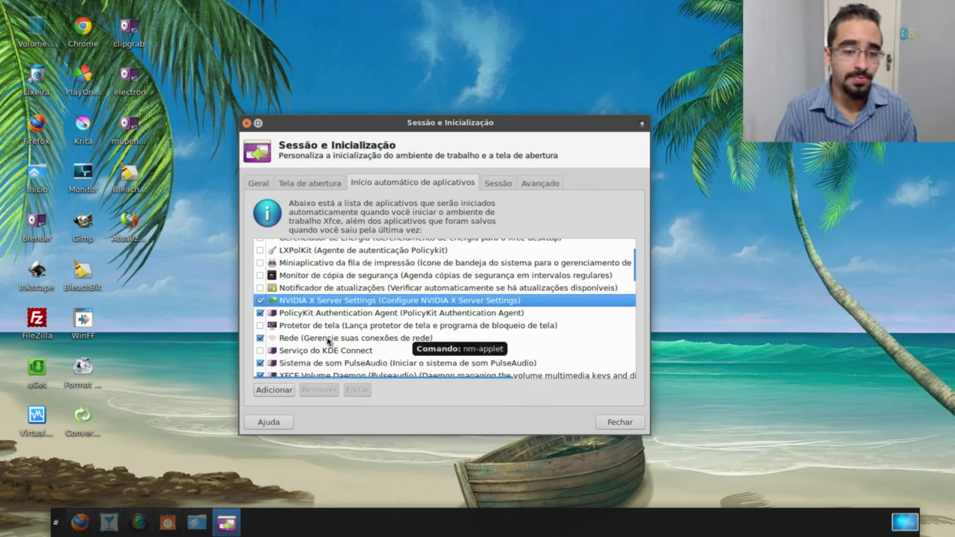
left_click(346, 314)
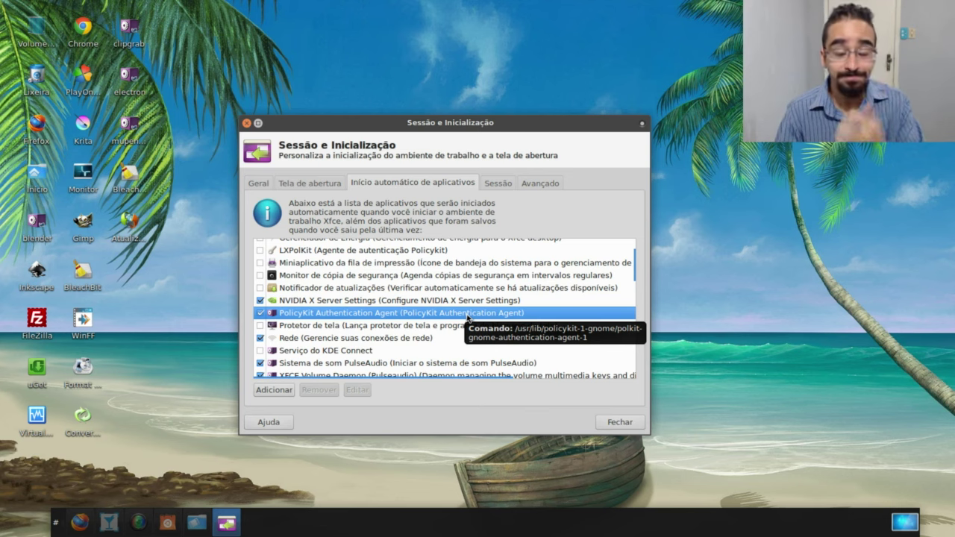
Step: View the Central de programas do Ubuntu window and return to the startup application list
left_click(168, 522)
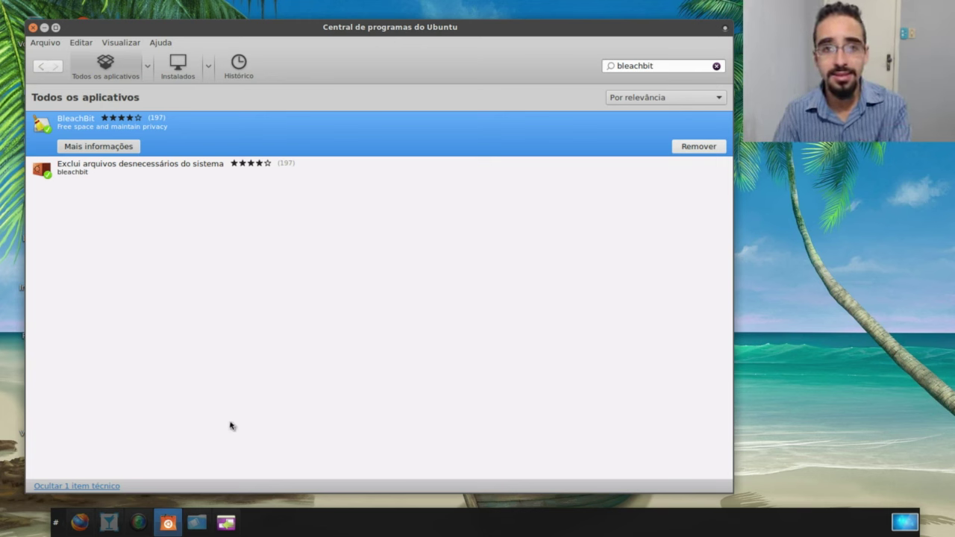
left_click(171, 524)
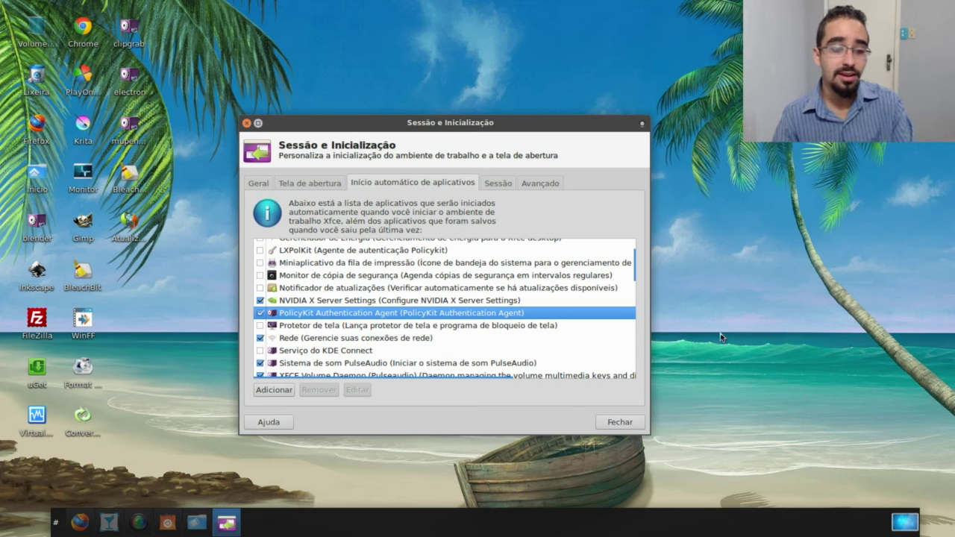
left_click(167, 522)
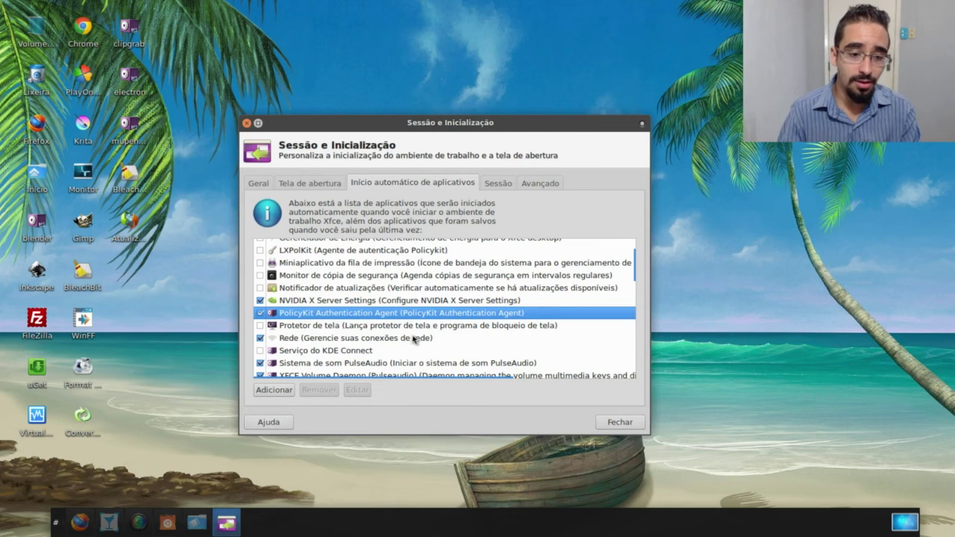
Step: Switch to Monitor do sistema, filter the processes by "pol" and check the memory use of the polkit authentication agent
left_click(123, 260)
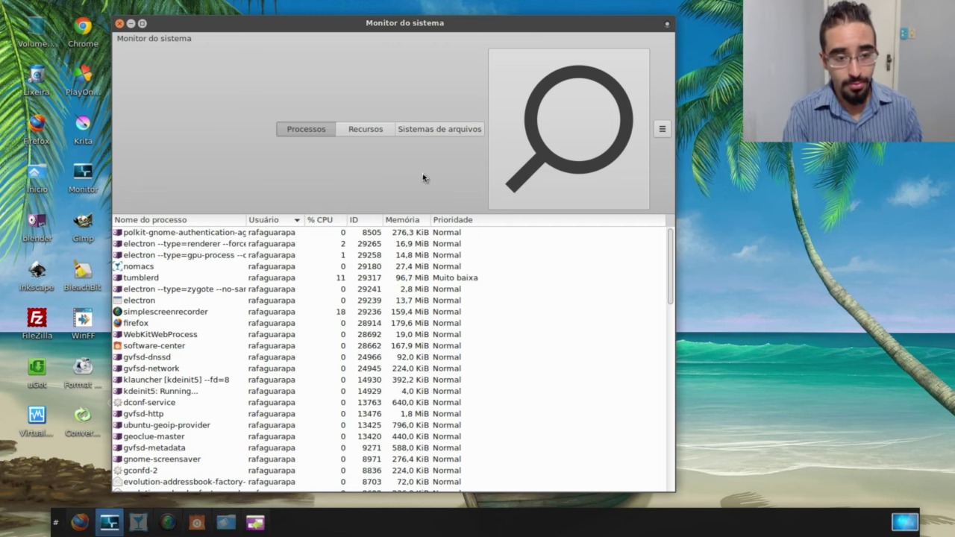
type("pol")
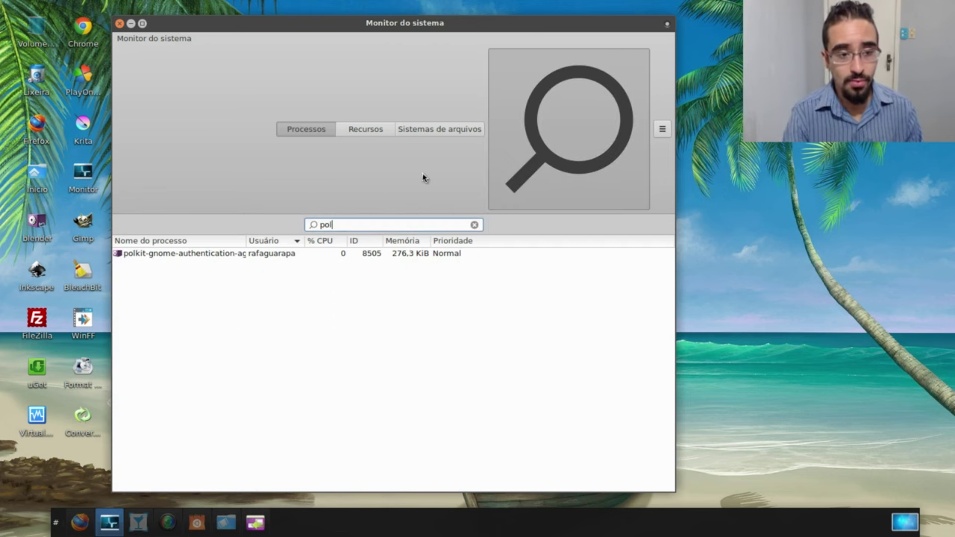
left_click(173, 257)
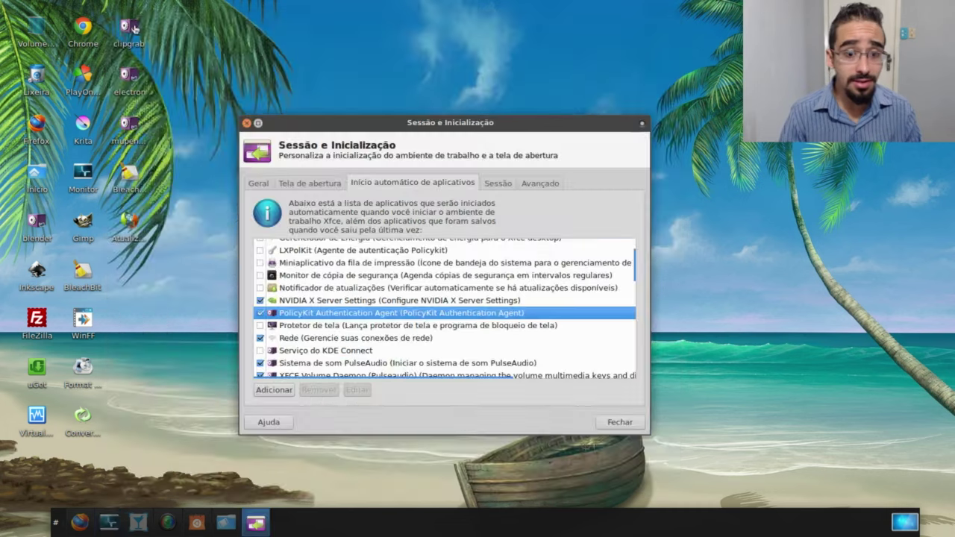
Step: Examine the Rede and Sistema de som PulseAudio entries in the startup application list
left_click(370, 341)
scroll(371, 345, "down", 1)
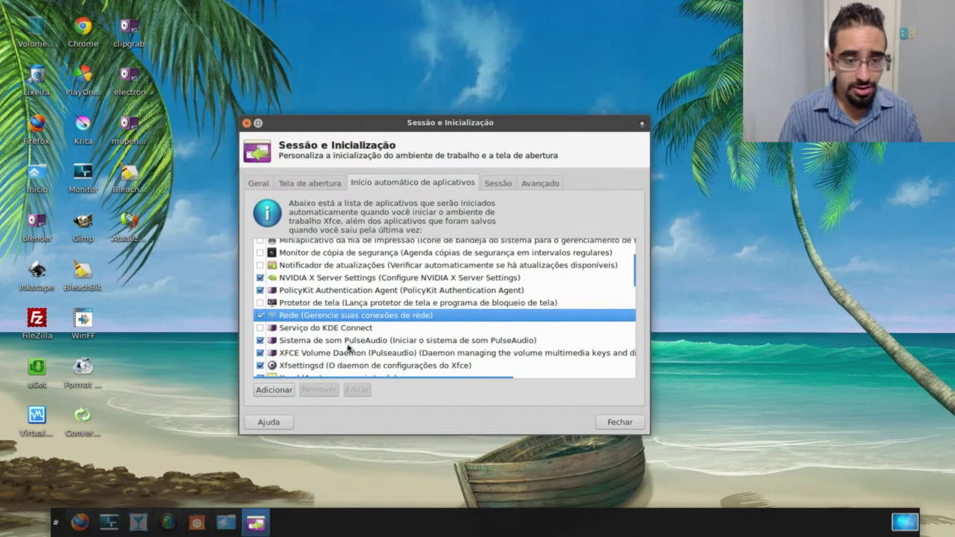
left_click(360, 341)
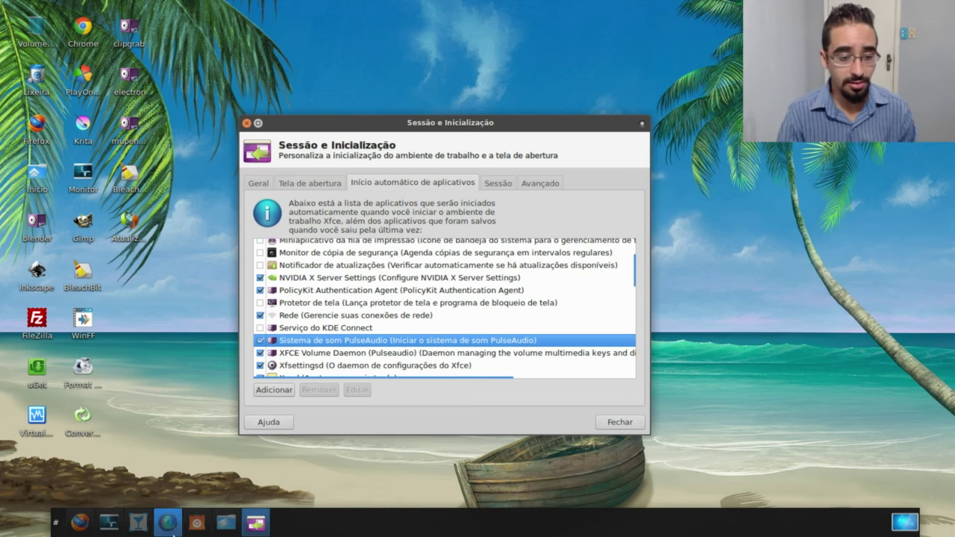
Step: Switch to Monitor do sistema, search for the "pulse" process to check its memory use, and minimize the monitor
left_click(127, 517)
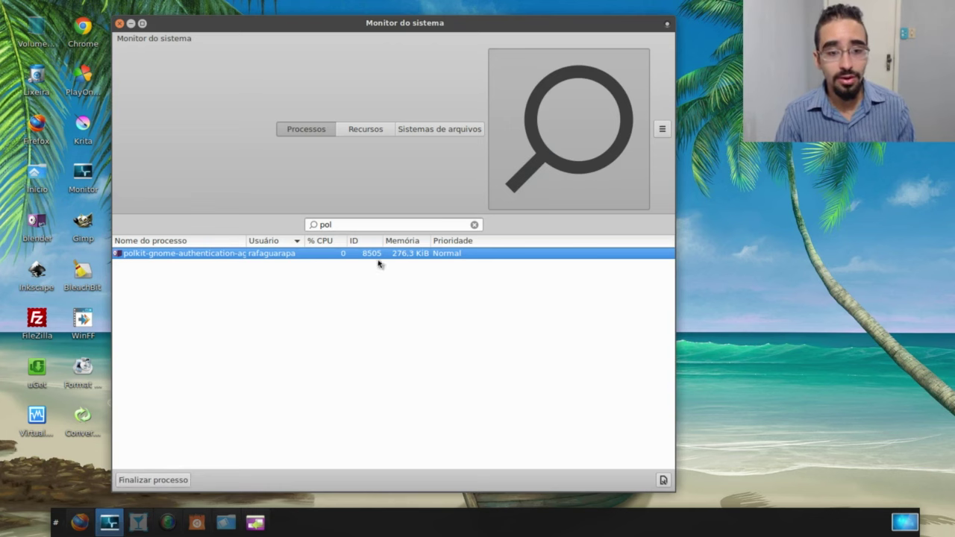
double_click(337, 226)
type("puls")
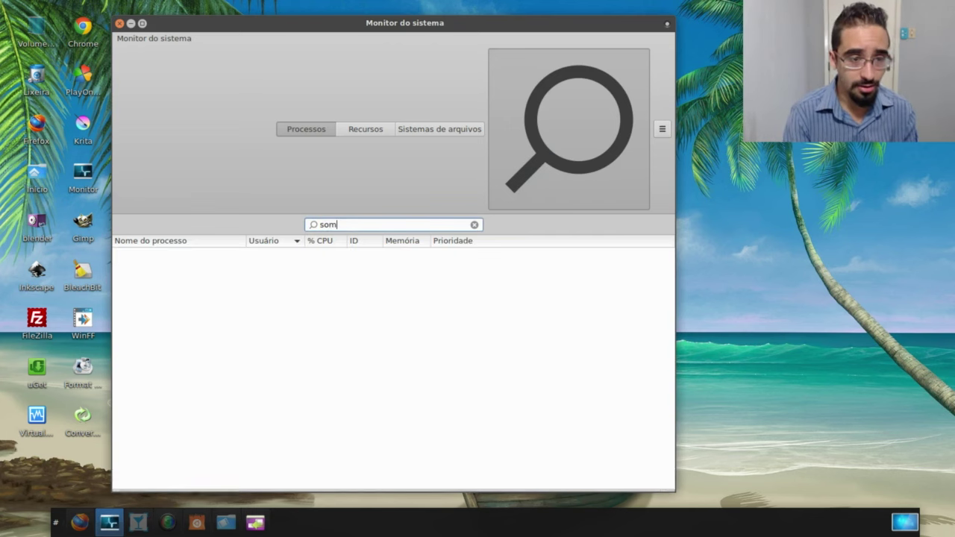
type("e")
left_click(365, 255)
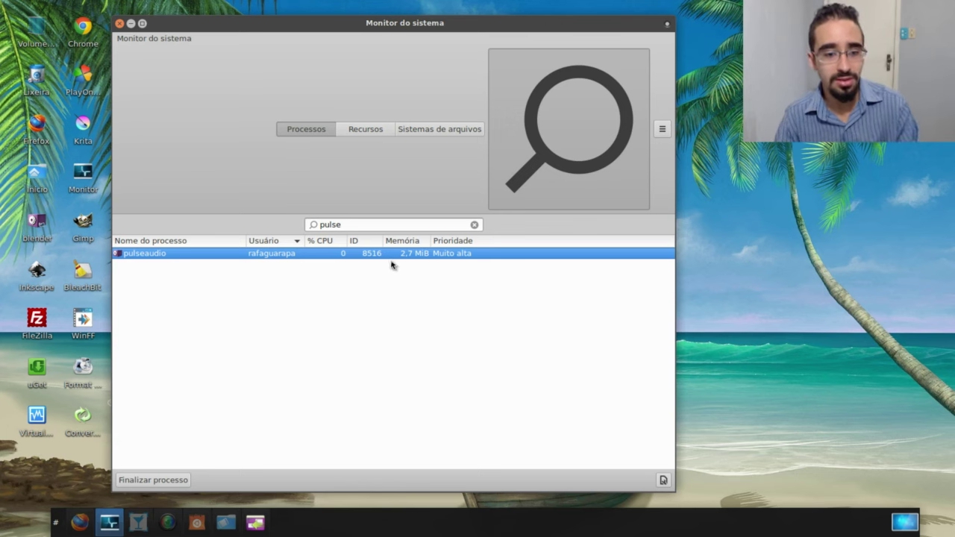
left_click(130, 24)
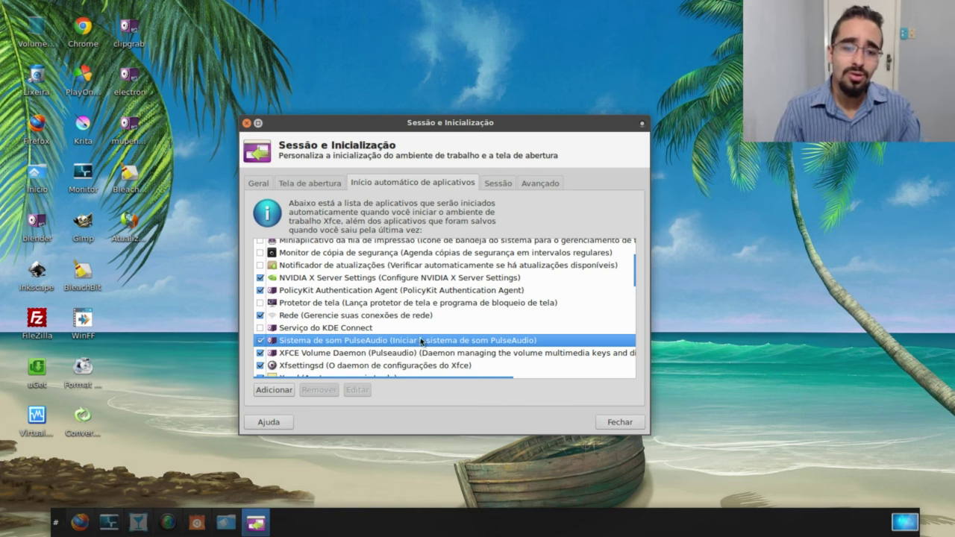
Step: Examine the Xpad (Anotar para mais tarde) entry and its automatic start setting
scroll(485, 329, "down", 2)
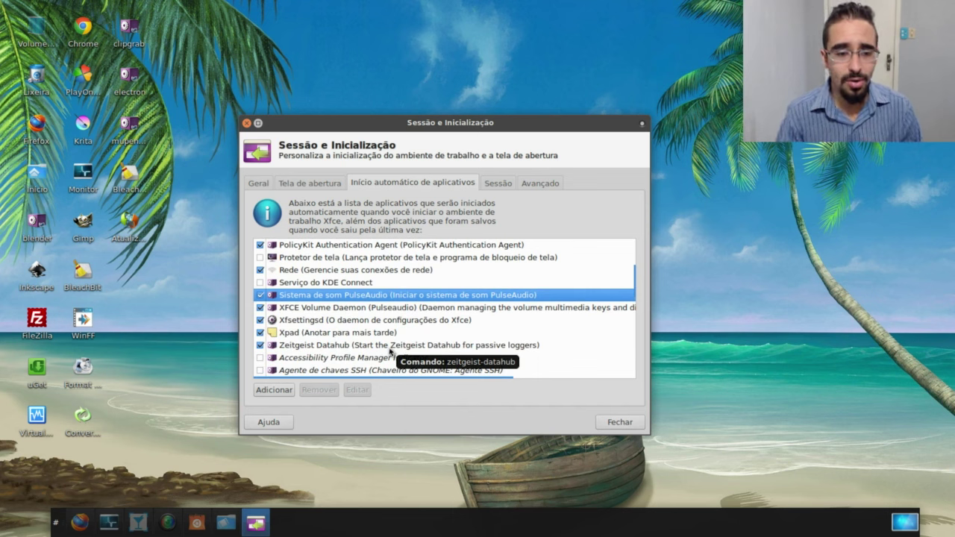
left_click(341, 335)
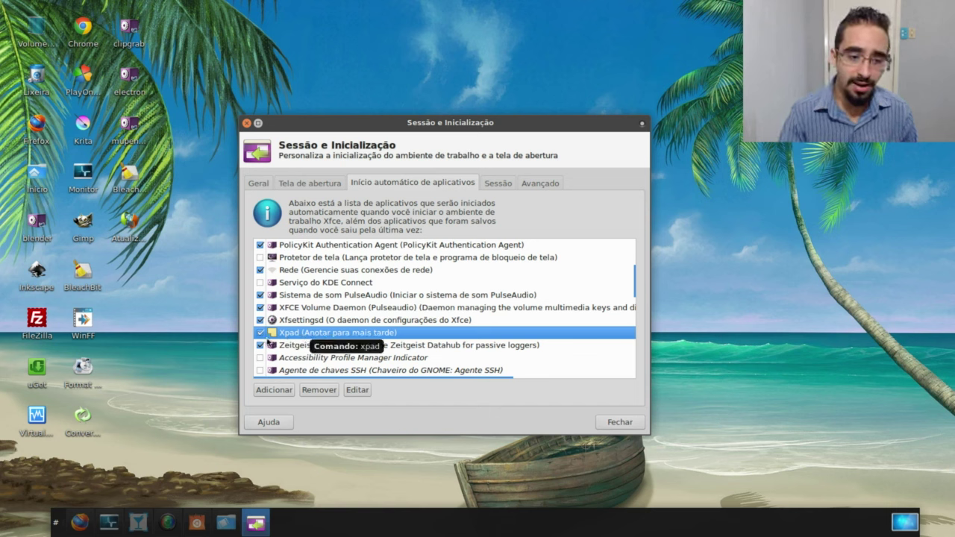
left_click(260, 332)
Step: Review the remaining startup entries, including Indicator Date & Time, and close the Sessão e Inicialização settings
scroll(335, 325, "down", 6)
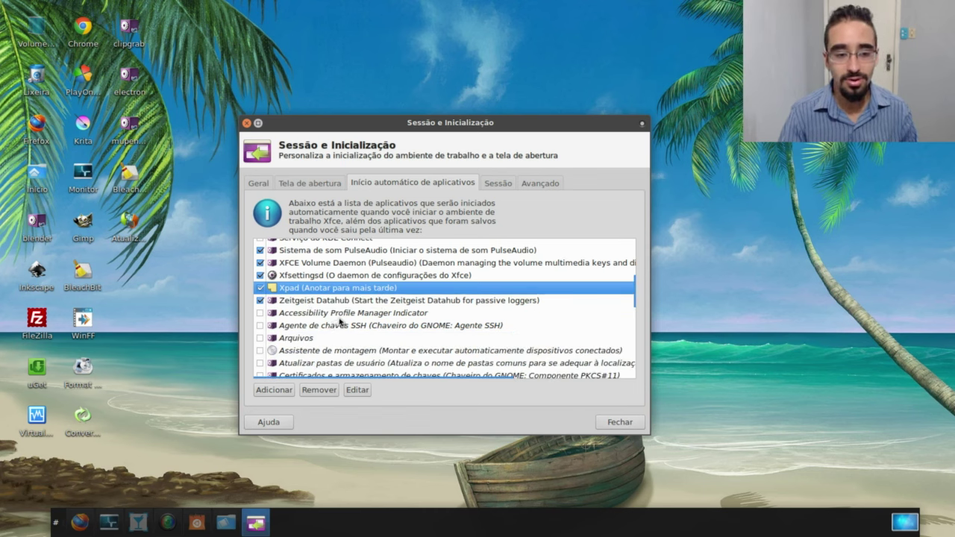
left_click(296, 294)
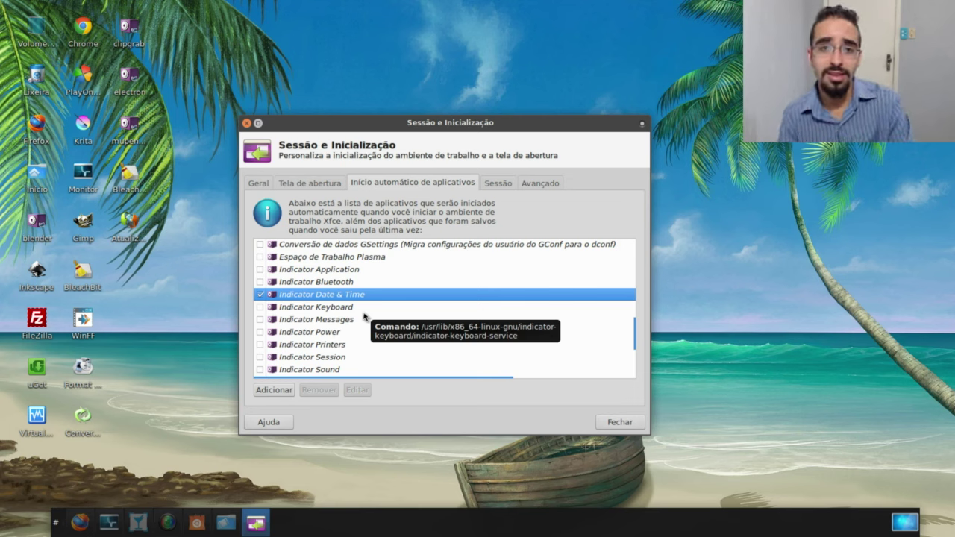
scroll(365, 317, "up", 10)
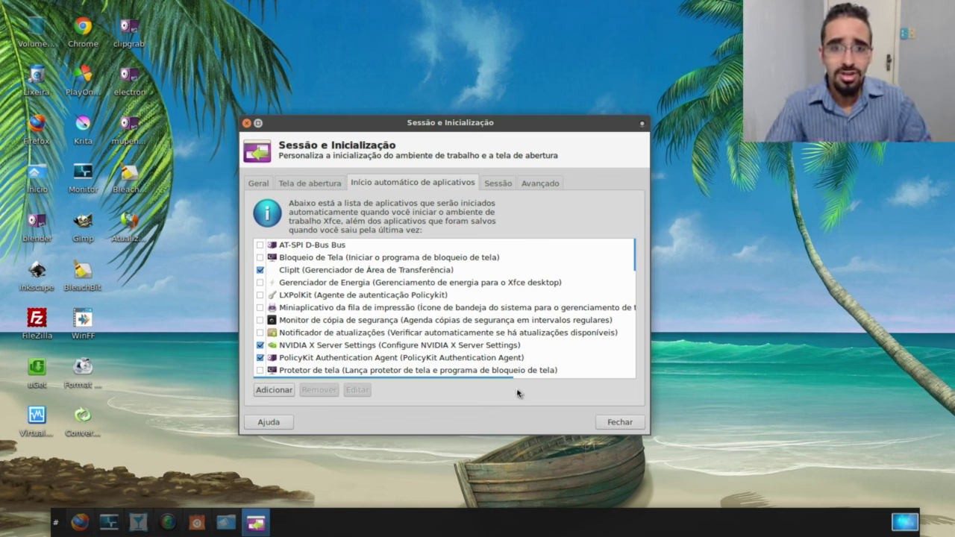
left_click(610, 423)
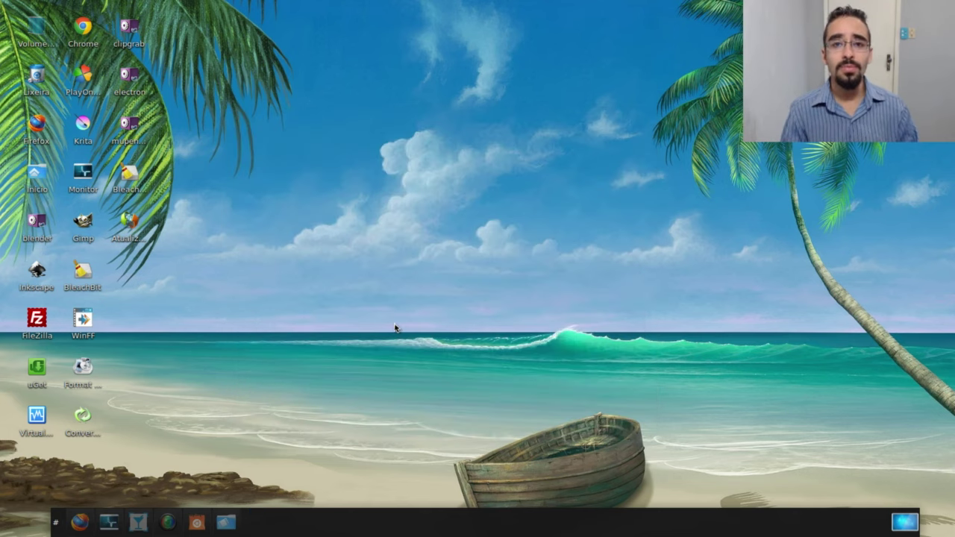